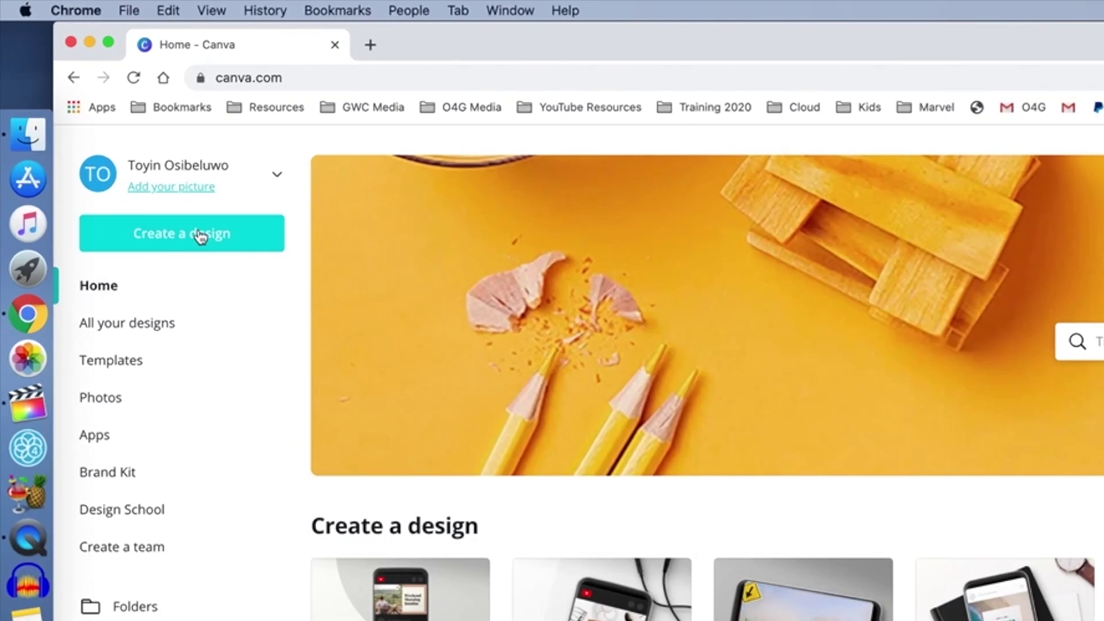
Start a custom-size blank design 400 px wide and 400 px high
{"action": "left_click", "coordinate": [199, 238]}
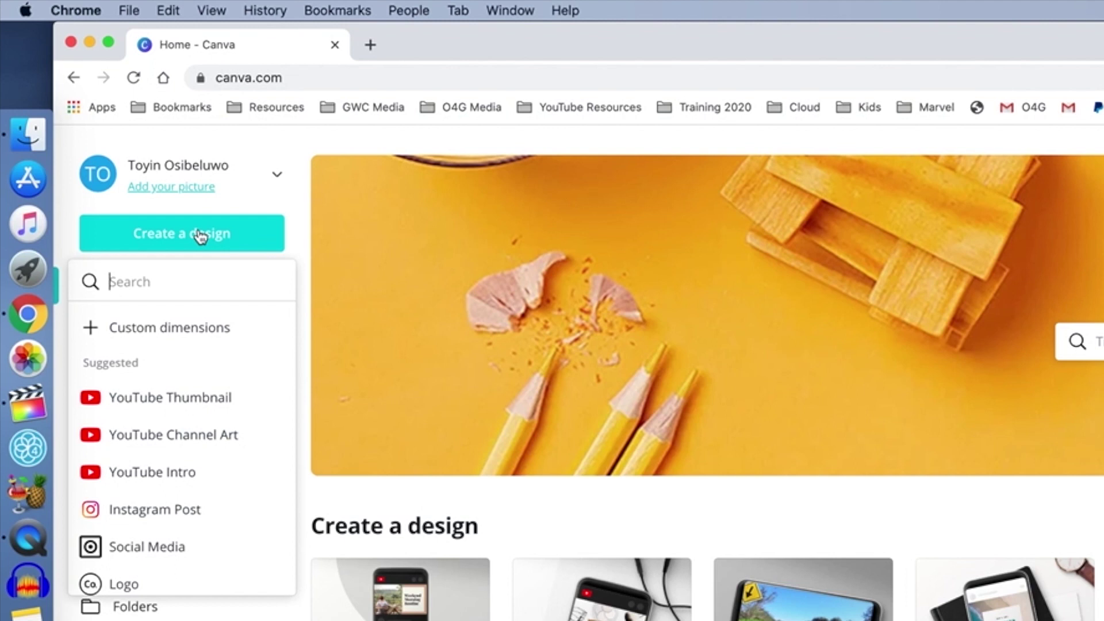
{"action": "left_click", "coordinate": [177, 336]}
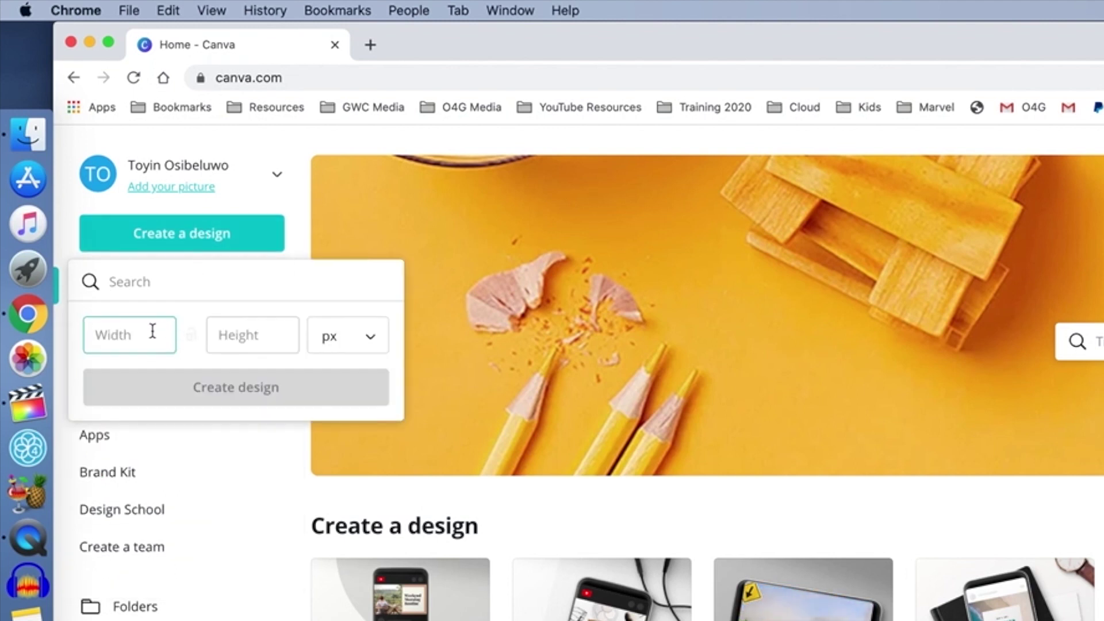
{"action": "type", "text": "400"}
{"action": "key", "text": "Tab"}
{"action": "type", "text": "400"}
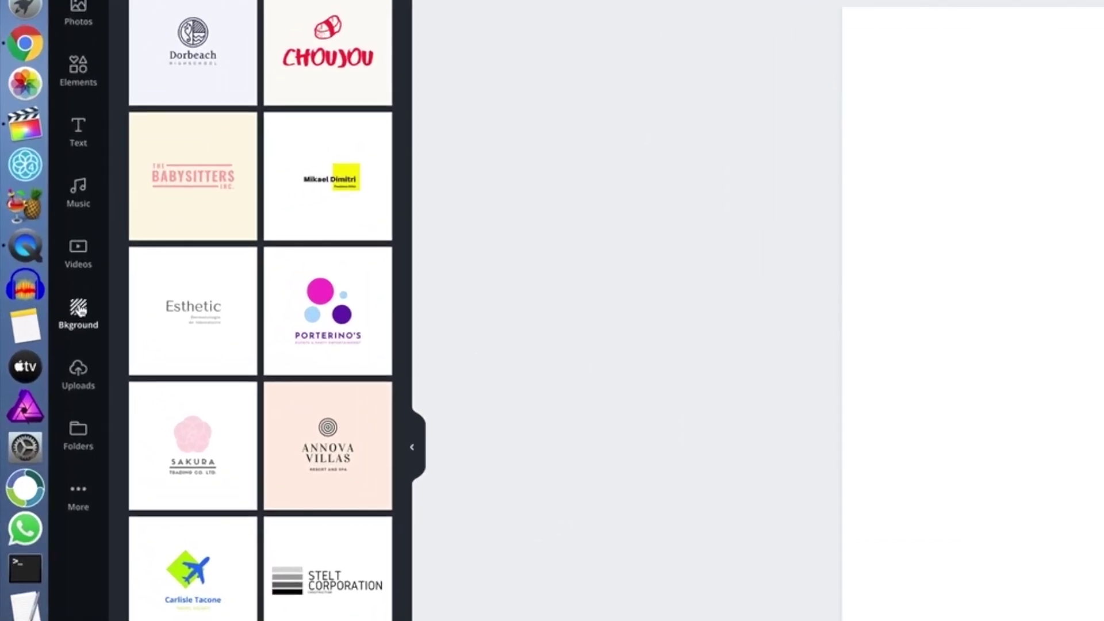
Make the background red and add a large white triangle rotated 90° as a play icon
{"action": "left_click", "coordinate": [79, 311]}
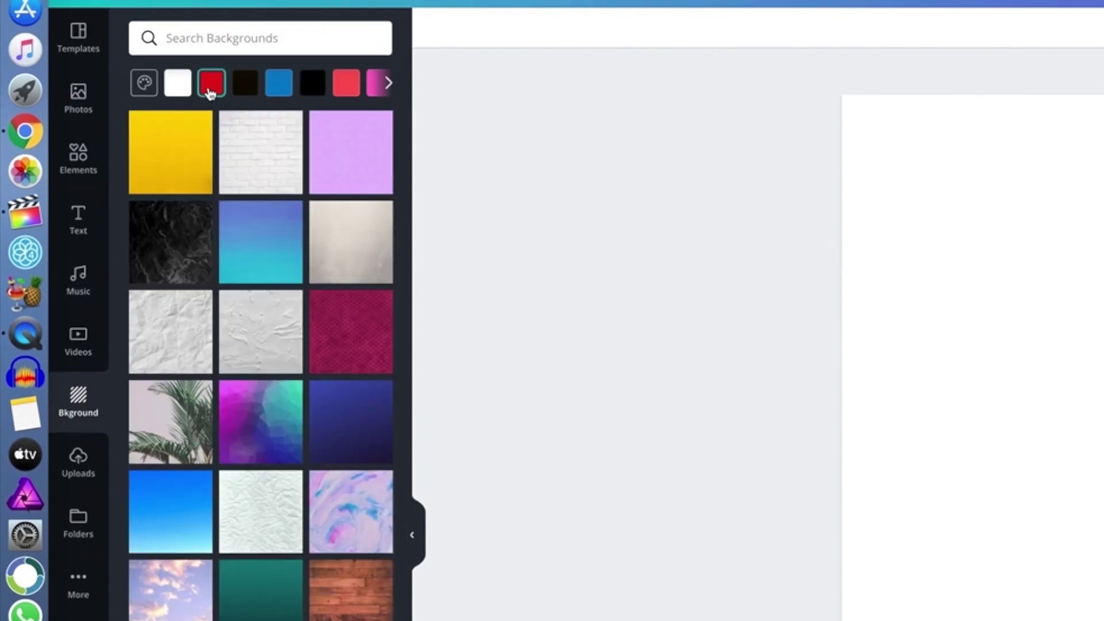
{"action": "left_click", "coordinate": [210, 92]}
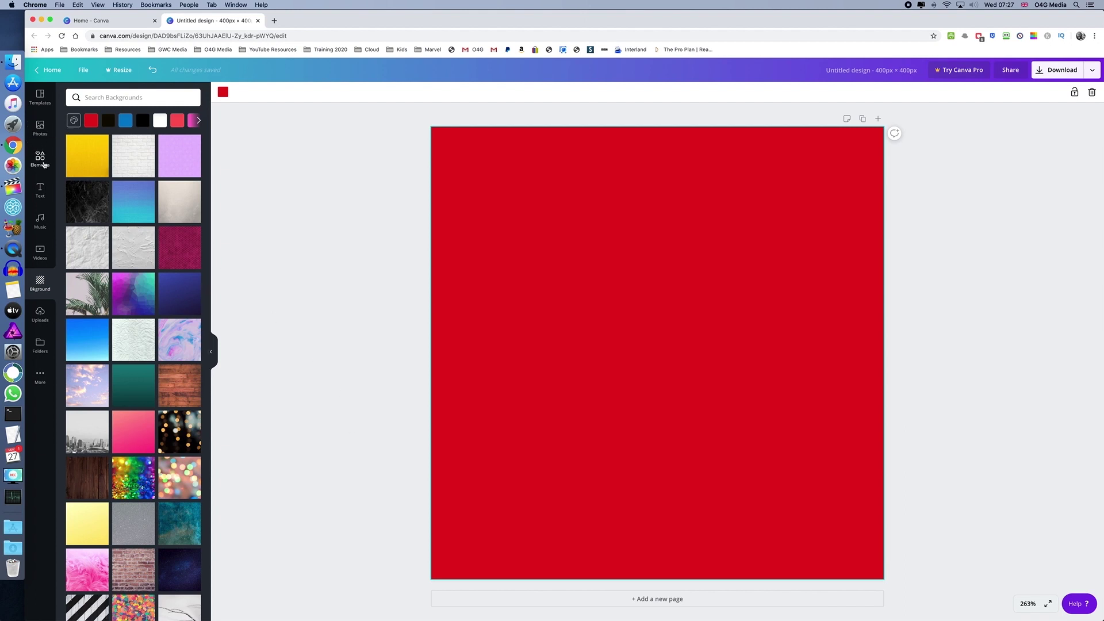
{"action": "left_click", "coordinate": [42, 160]}
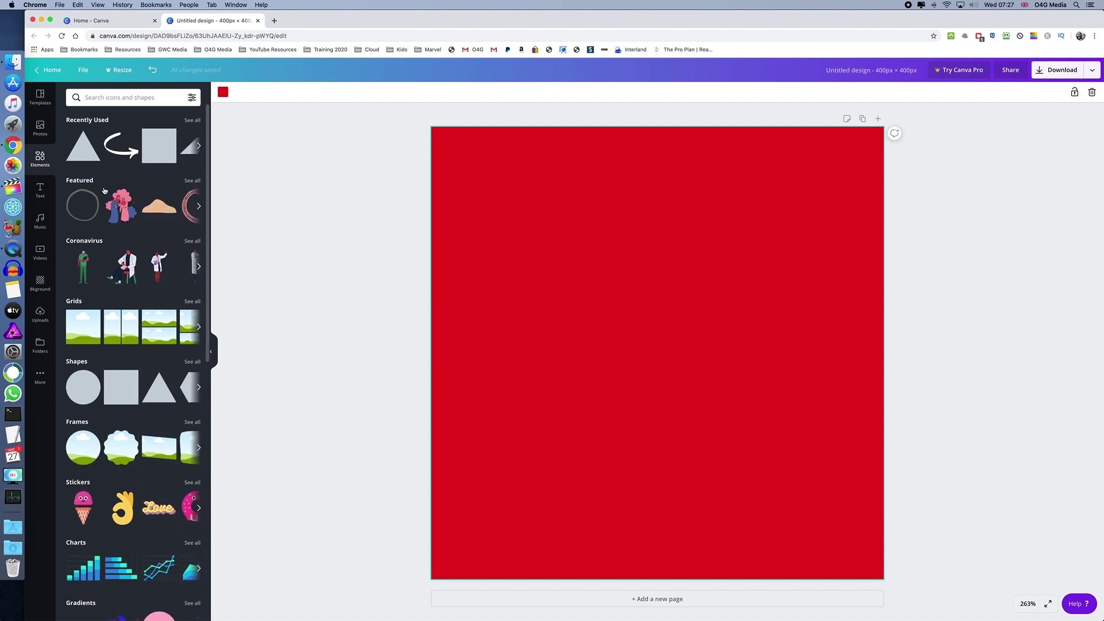
{"action": "left_click", "coordinate": [193, 361]}
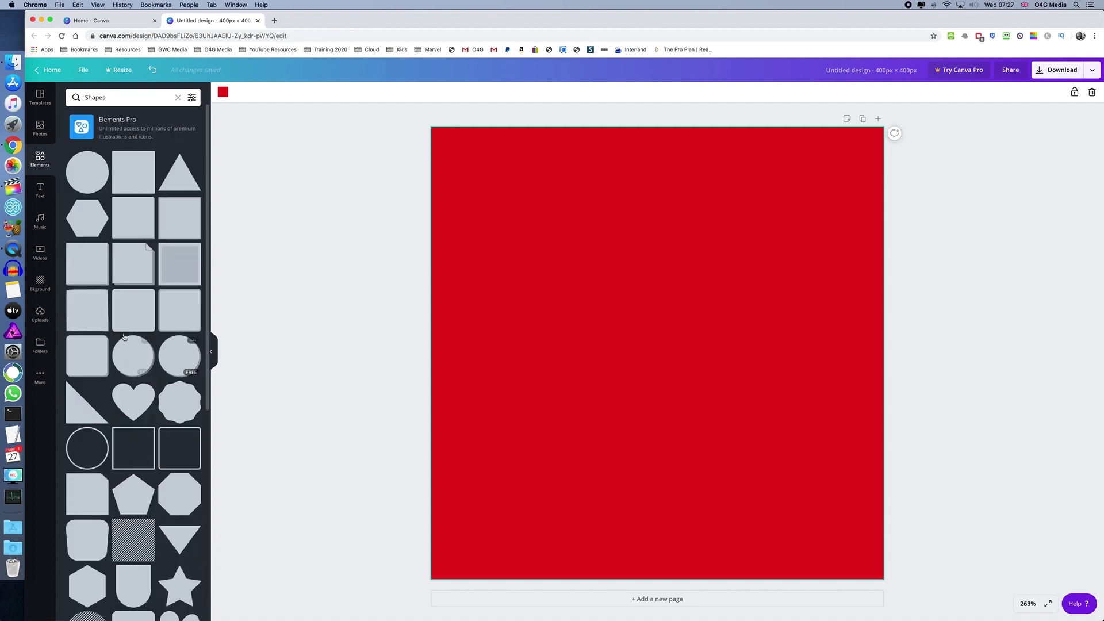
{"action": "left_click", "coordinate": [178, 185]}
{"action": "left_click_drag", "start_coordinate": [657, 476], "coordinate": [515, 353]}
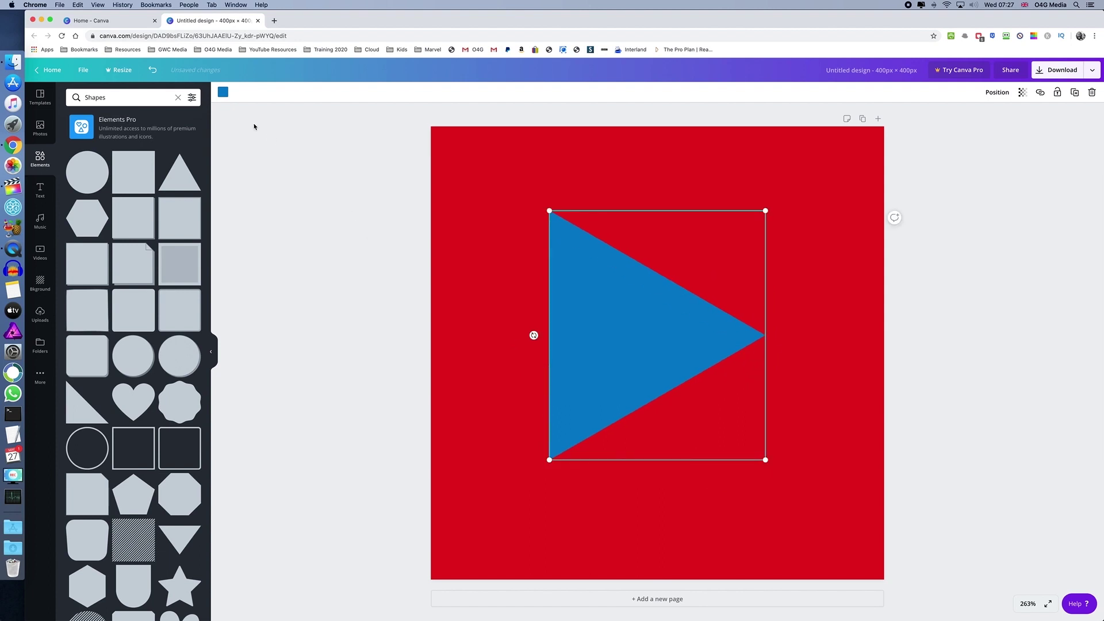
{"action": "left_click", "coordinate": [222, 93]}
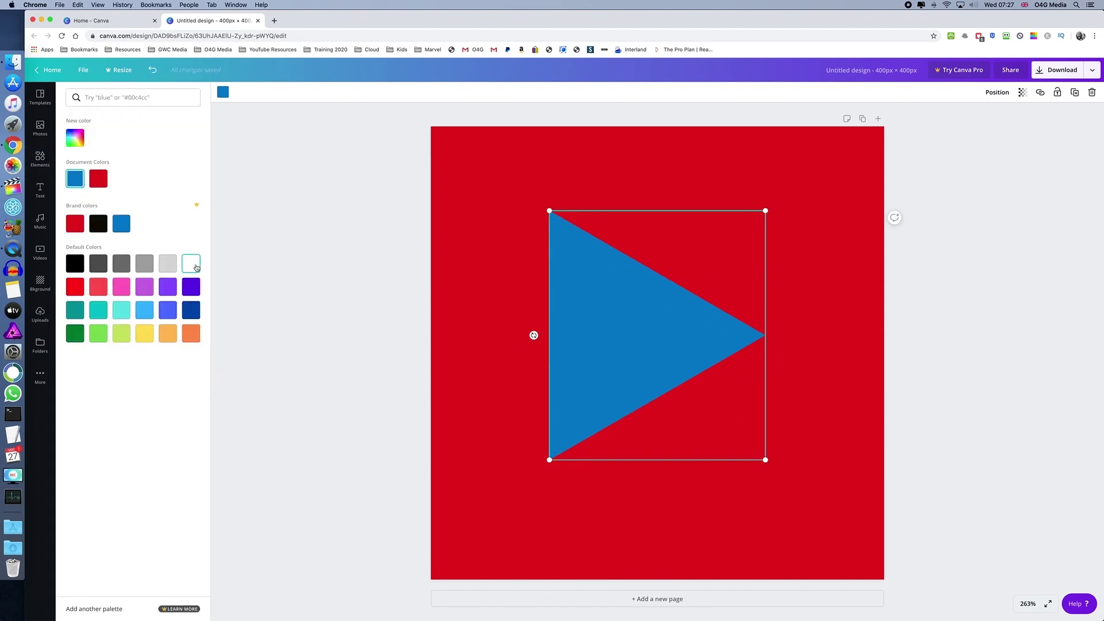
{"action": "left_click", "coordinate": [191, 264]}
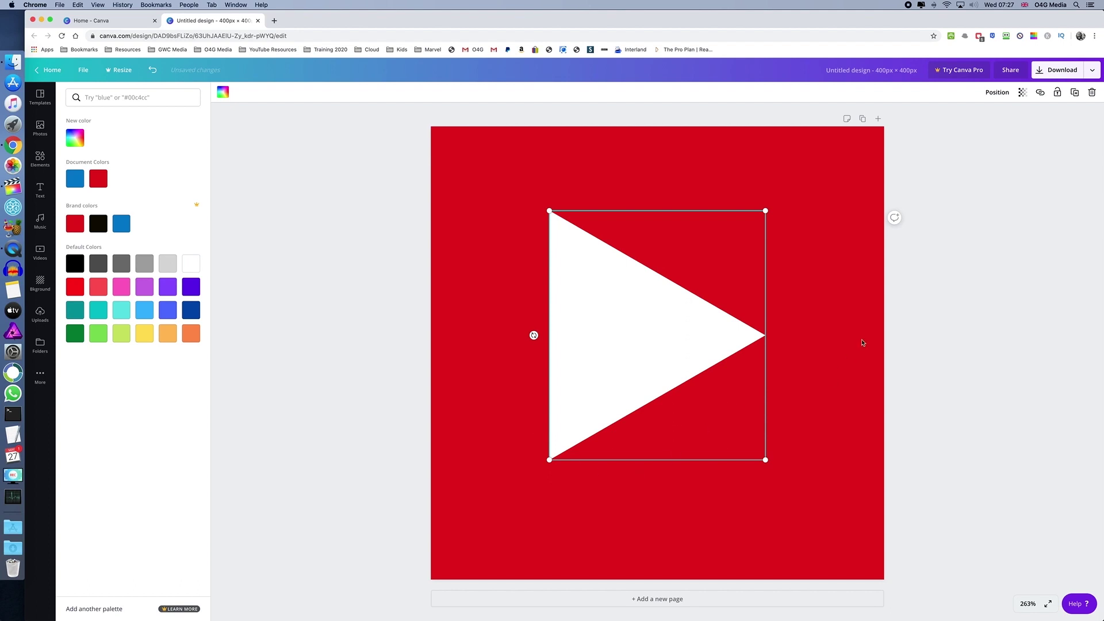
{"action": "left_click_drag", "start_coordinate": [765, 210], "coordinate": [810, 177]}
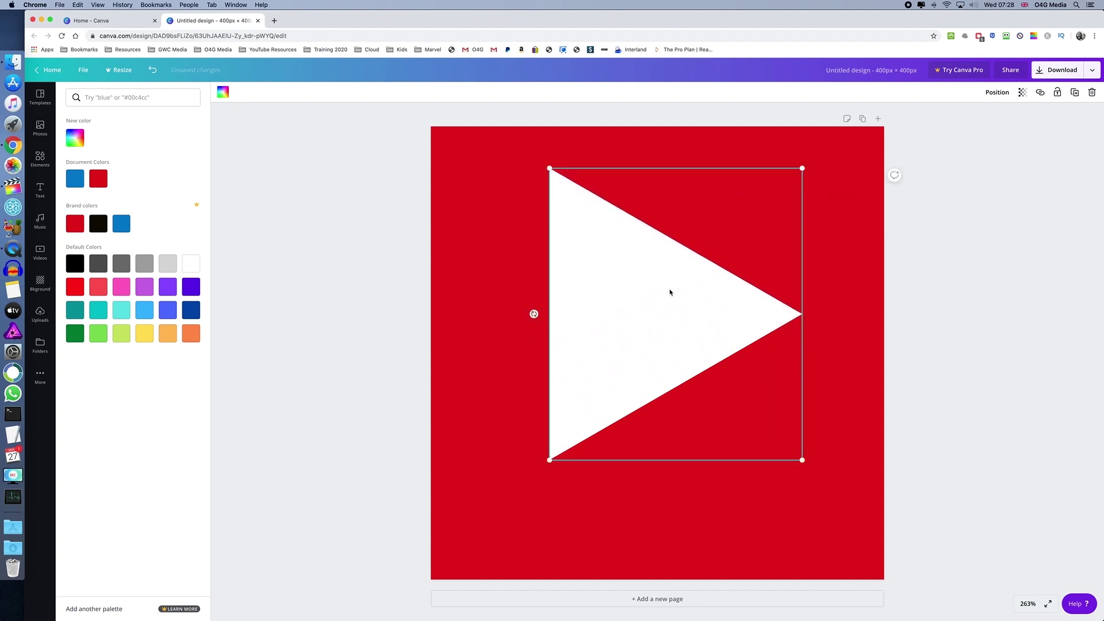
{"action": "left_click_drag", "start_coordinate": [654, 314], "coordinate": [650, 304]}
{"action": "key", "text": "Escape"}
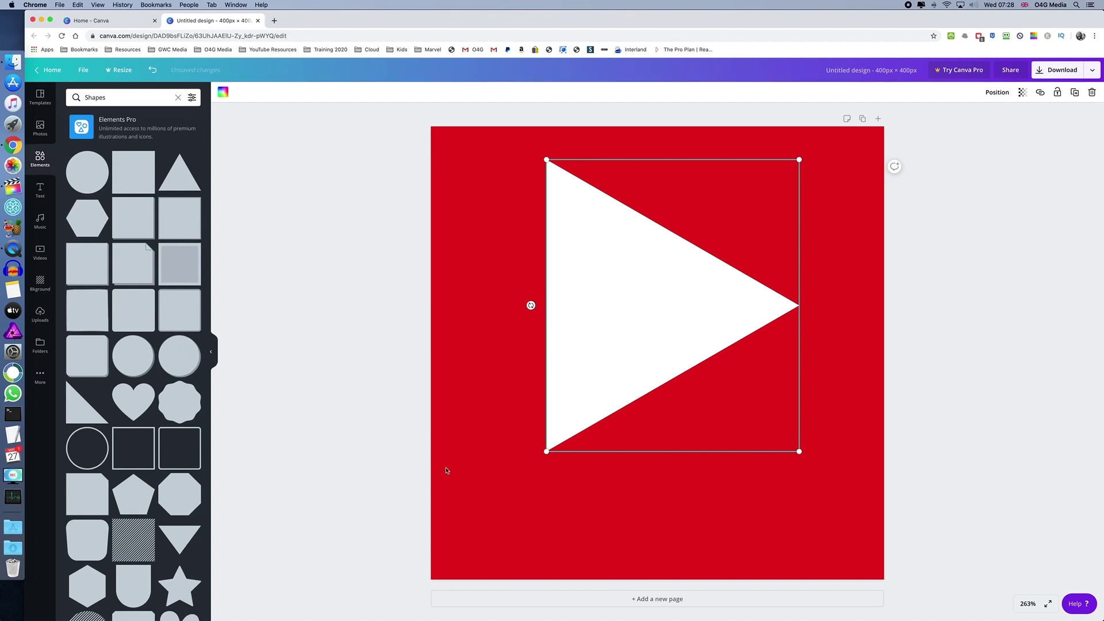
Add the SUBSCRIBE text and set its font size to 36
{"action": "left_click", "coordinate": [40, 191]}
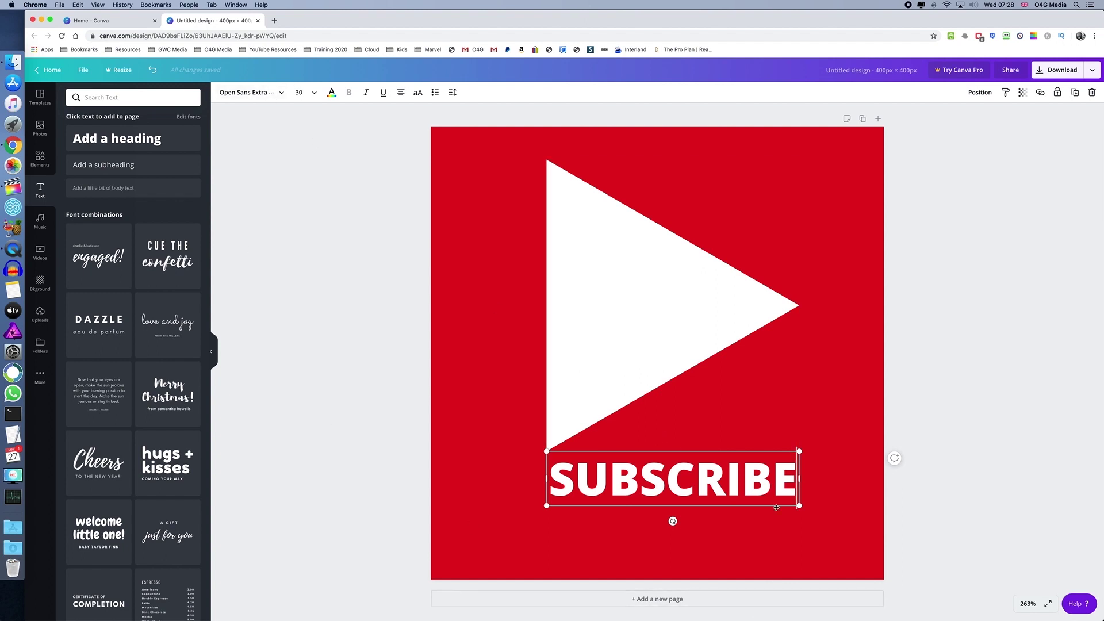
{"action": "left_click_drag", "start_coordinate": [795, 479], "coordinate": [553, 479]}
{"action": "type", "text": "SUBSCRIBE"}
{"action": "key", "text": "super+a"}
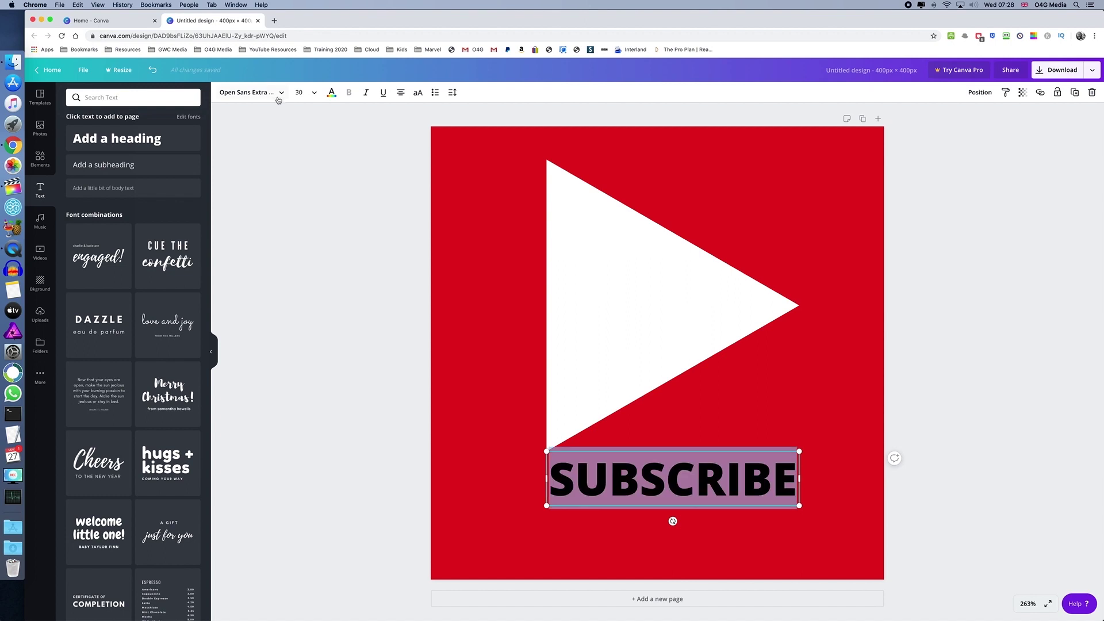
{"action": "left_click", "coordinate": [263, 94]}
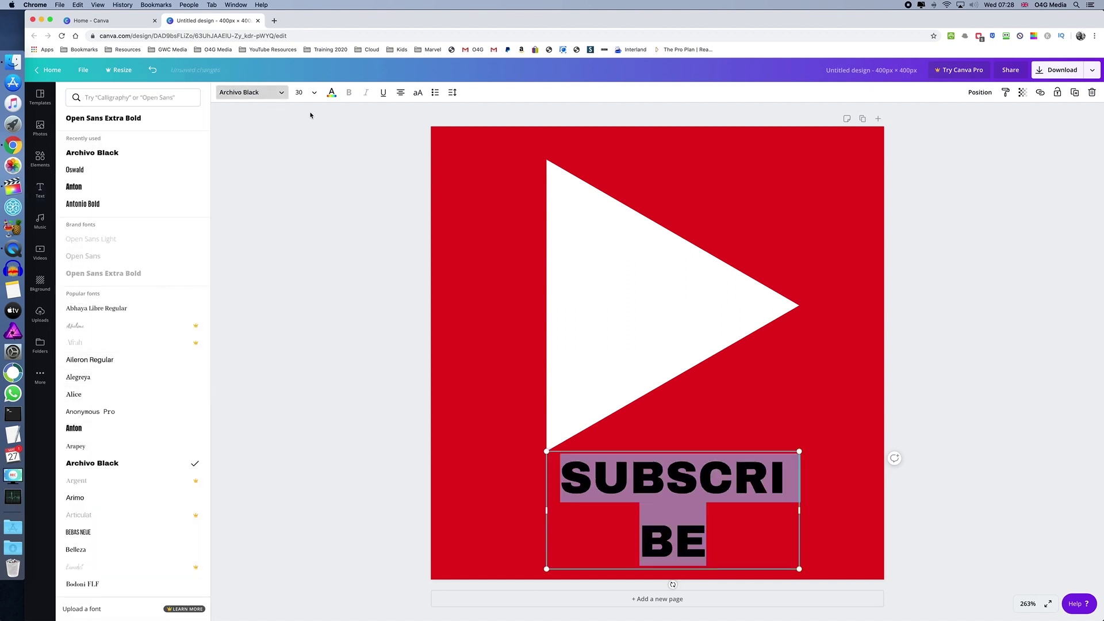
{"action": "left_click", "coordinate": [315, 93]}
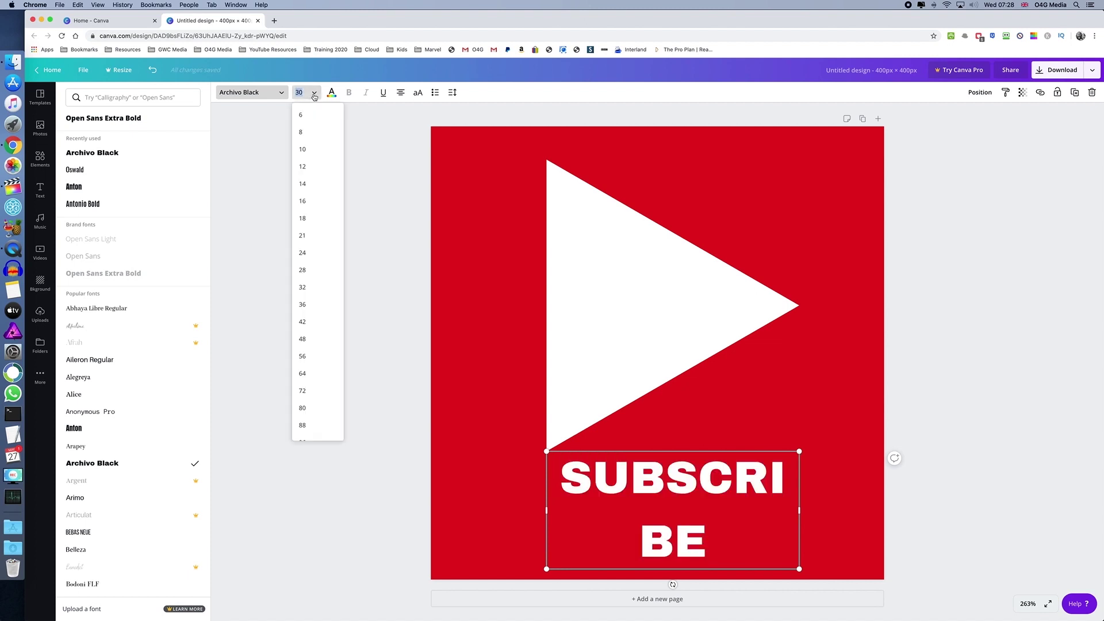
{"action": "left_click", "coordinate": [309, 307]}
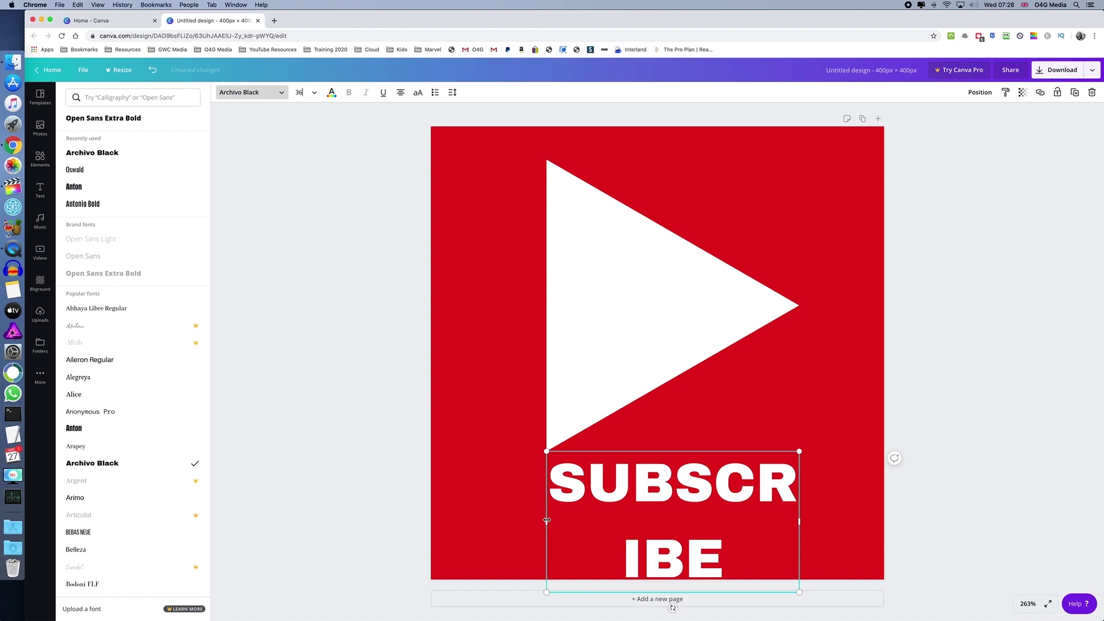
Widen the SUBSCRIBE box to one line and centre it below the triangle
{"action": "left_click_drag", "start_coordinate": [546, 521], "coordinate": [455, 515]}
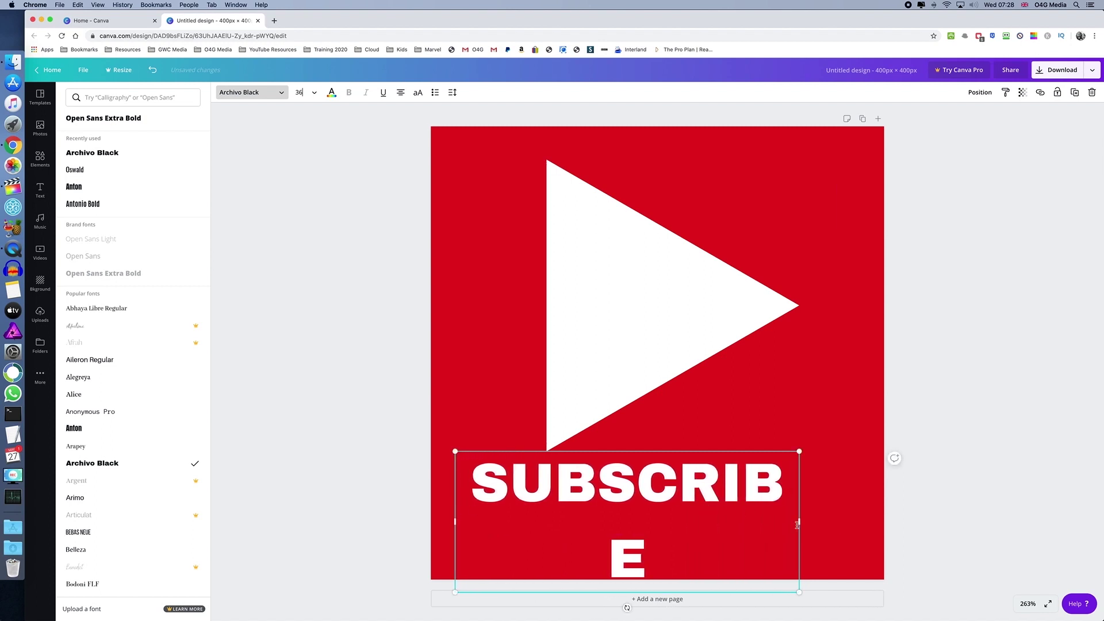
{"action": "left_click_drag", "start_coordinate": [802, 522], "coordinate": [820, 521]}
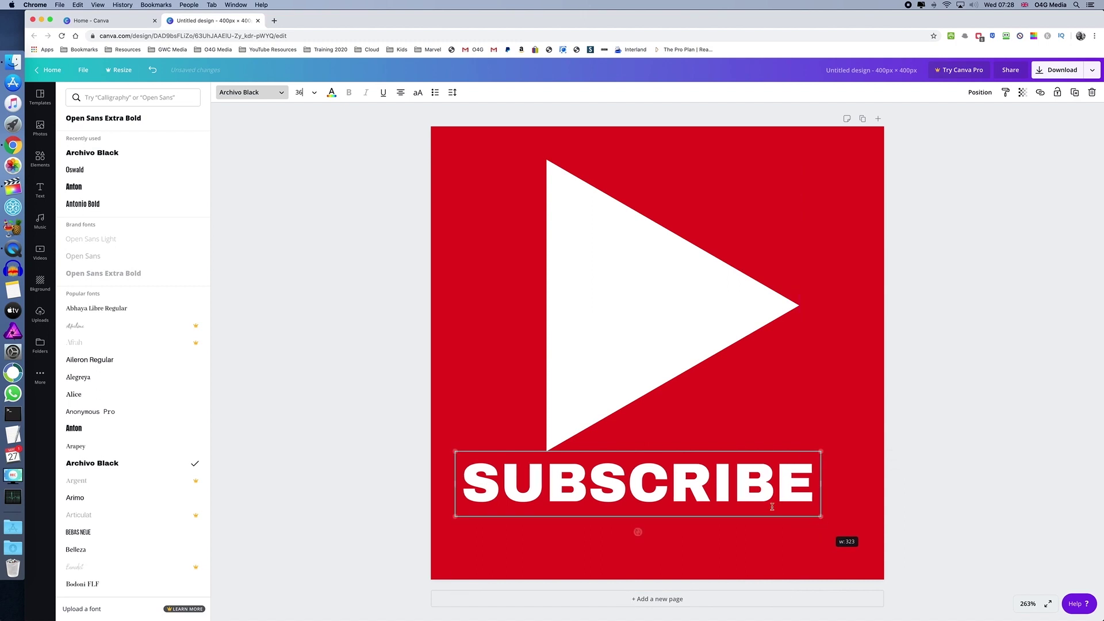
{"action": "left_click", "coordinate": [733, 420]}
{"action": "left_click_drag", "start_coordinate": [669, 490], "coordinate": [689, 507]}
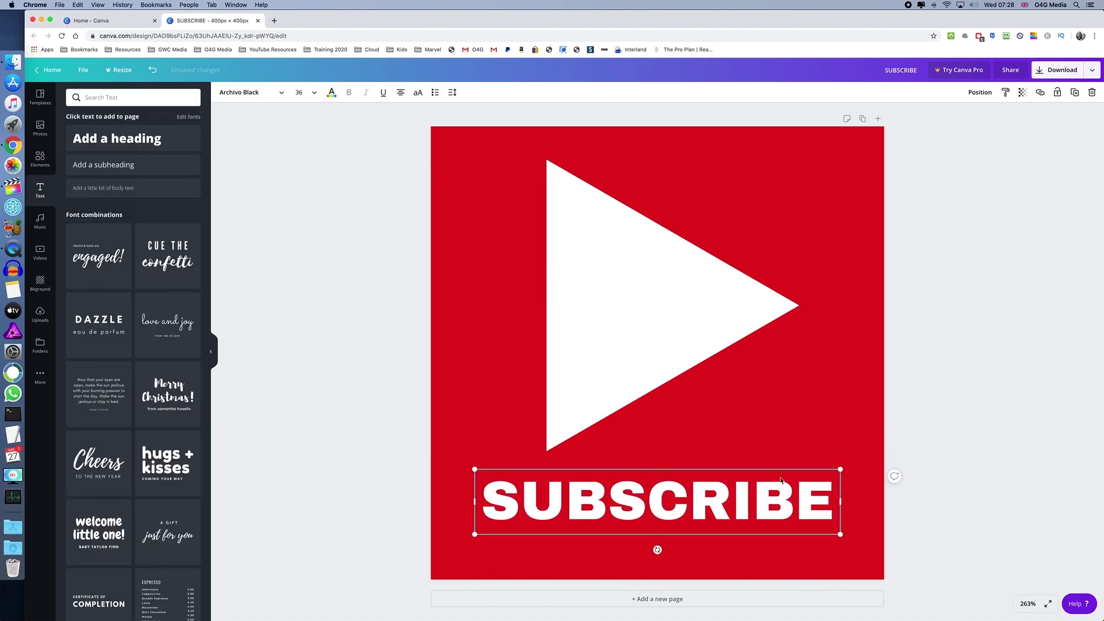
Try pink, turquoise and blue backgrounds, then return to the original red
{"action": "left_click", "coordinate": [919, 585]}
{"action": "left_click", "coordinate": [474, 170]}
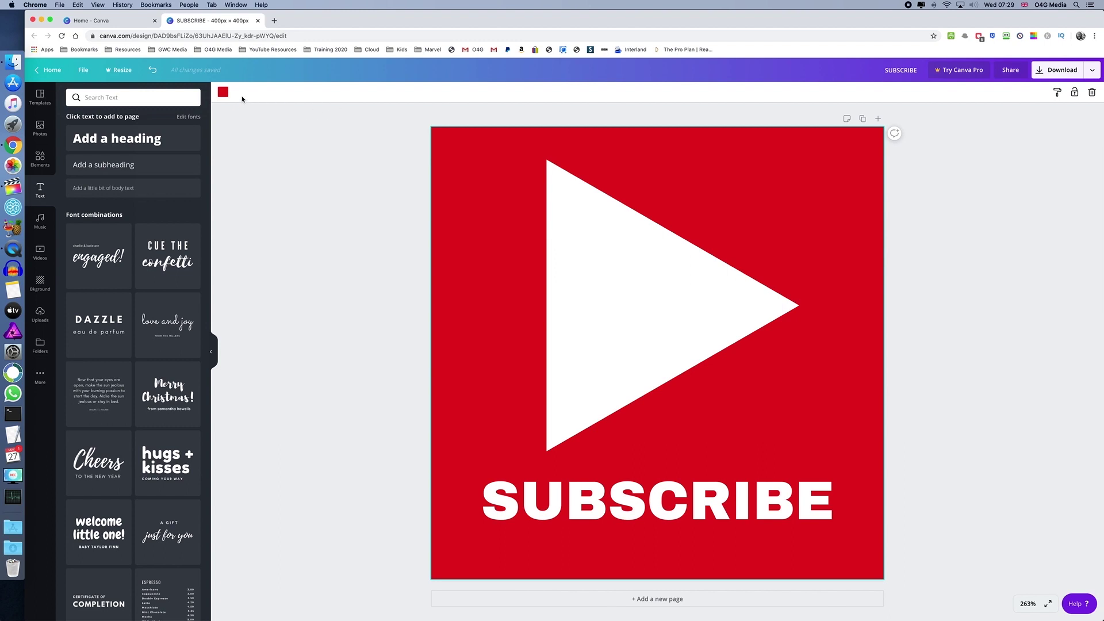
{"action": "left_click", "coordinate": [223, 93]}
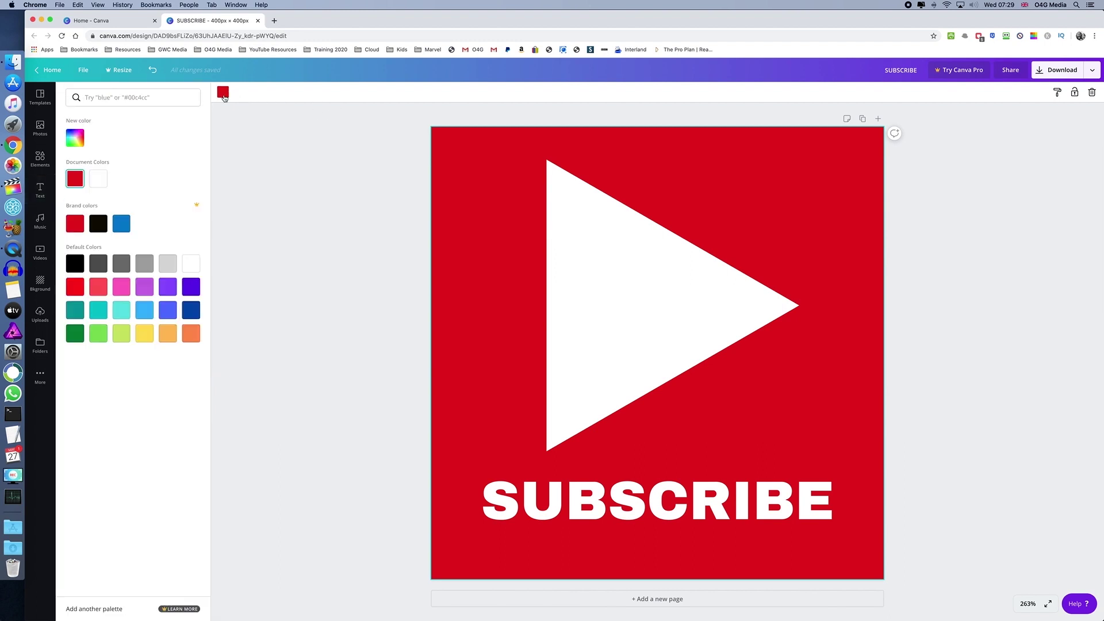
{"action": "left_click", "coordinate": [121, 288]}
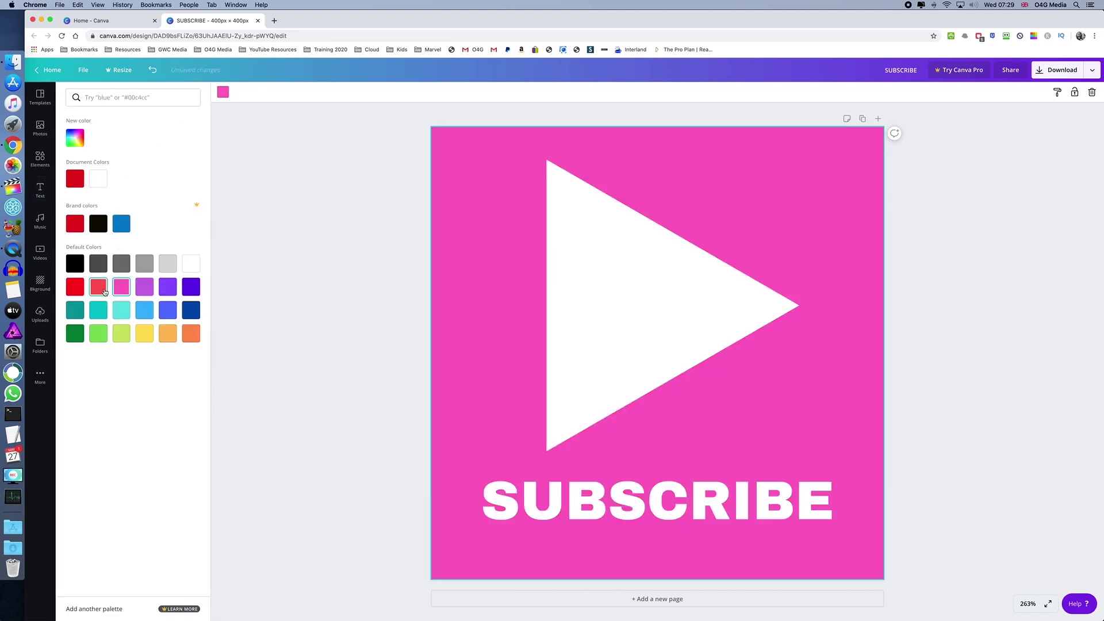
{"action": "left_click", "coordinate": [126, 315]}
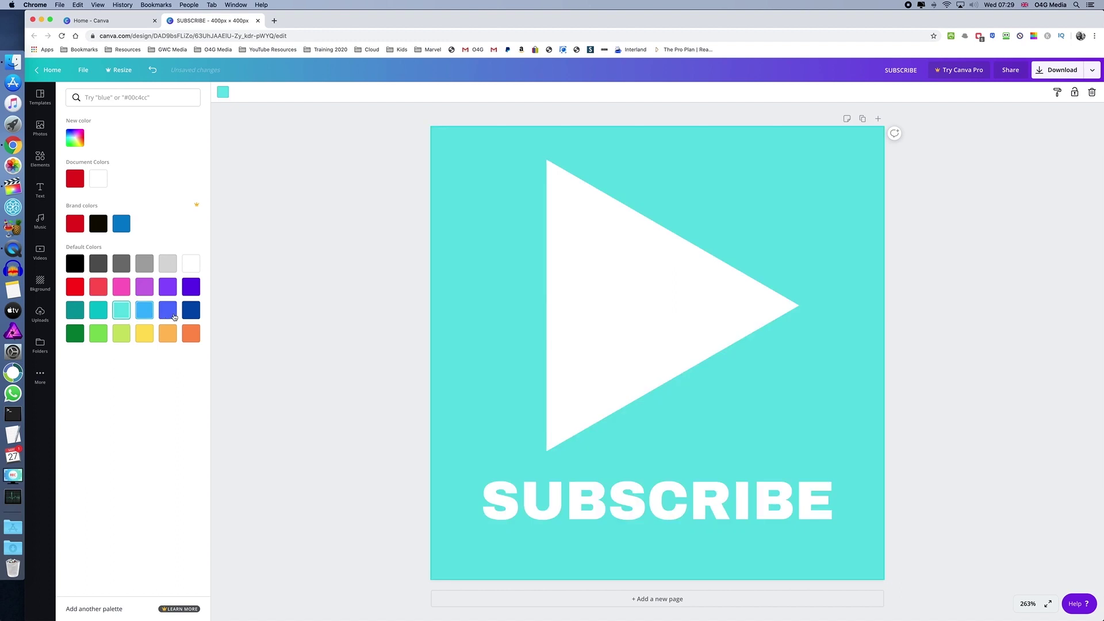
{"action": "left_click", "coordinate": [169, 312]}
{"action": "left_click", "coordinate": [75, 179]}
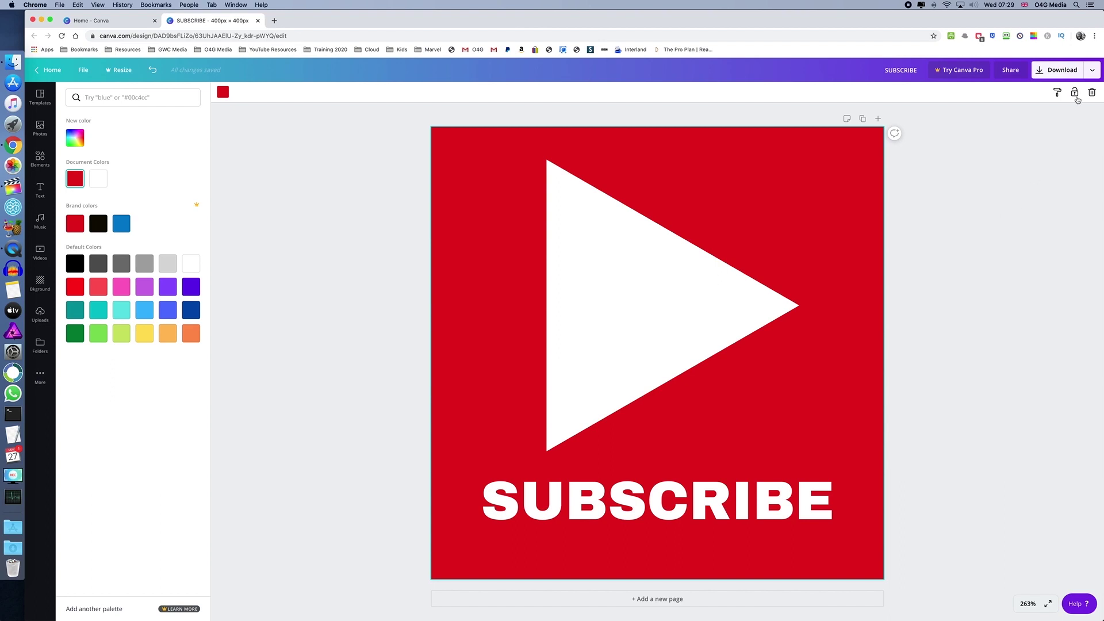
Download the design as a PNG image and save the file
{"action": "left_click", "coordinate": [1068, 75]}
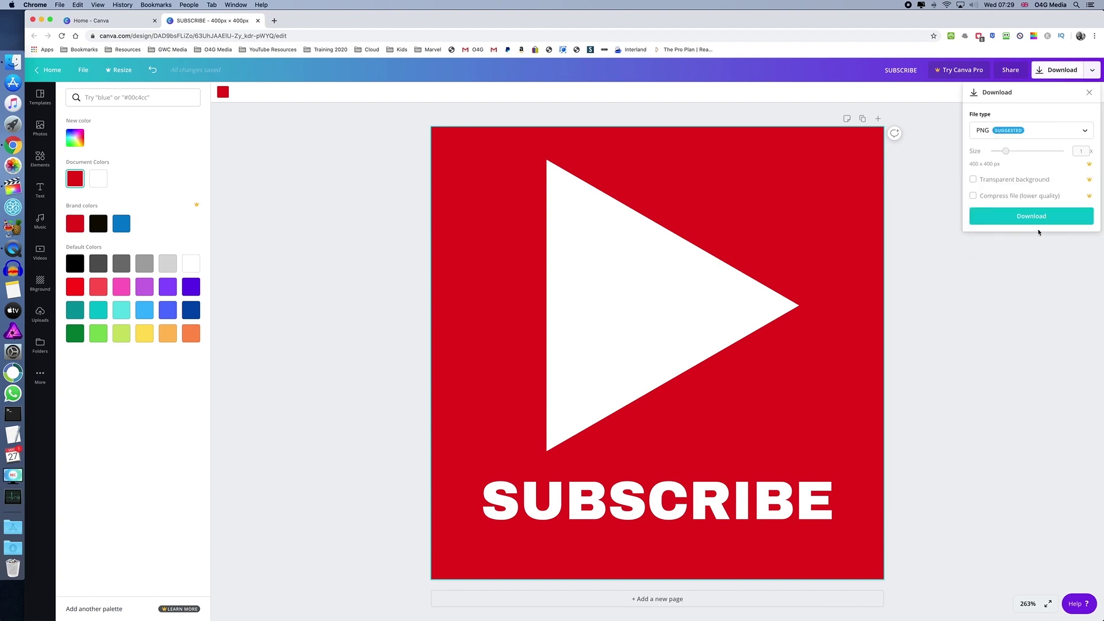
{"action": "left_click", "coordinate": [1039, 216]}
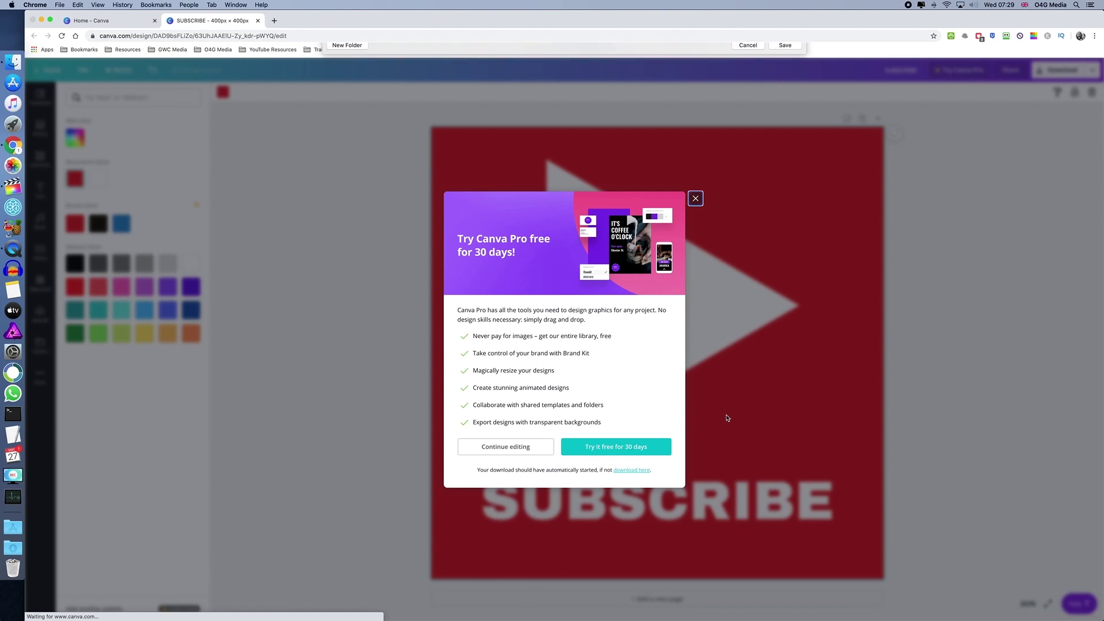
{"action": "left_click", "coordinate": [785, 346]}
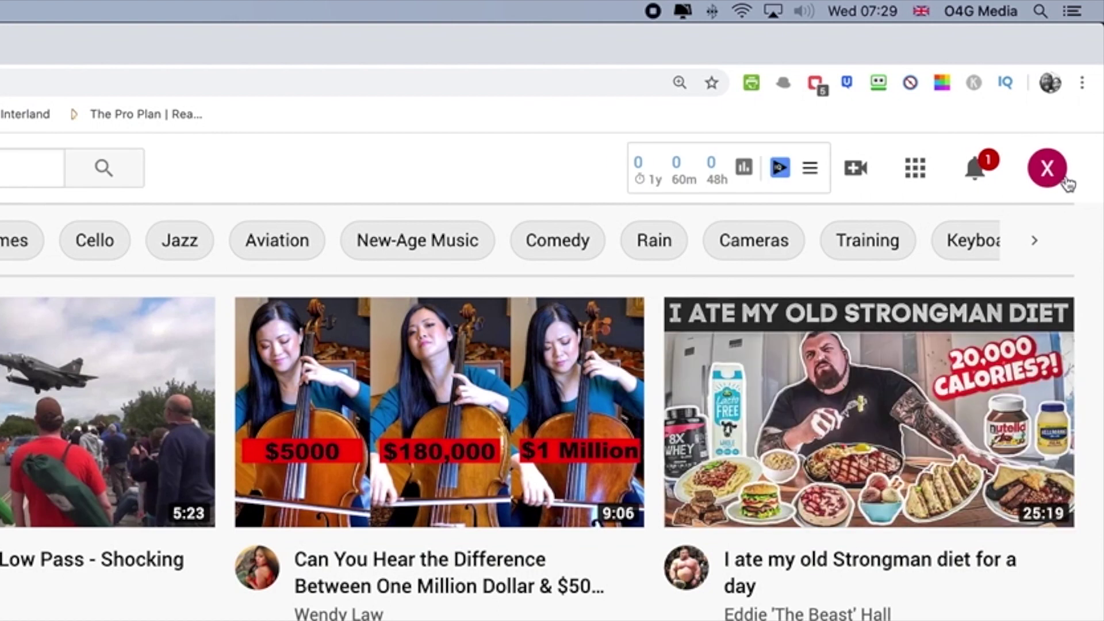
{"action": "left_click", "coordinate": [1046, 172]}
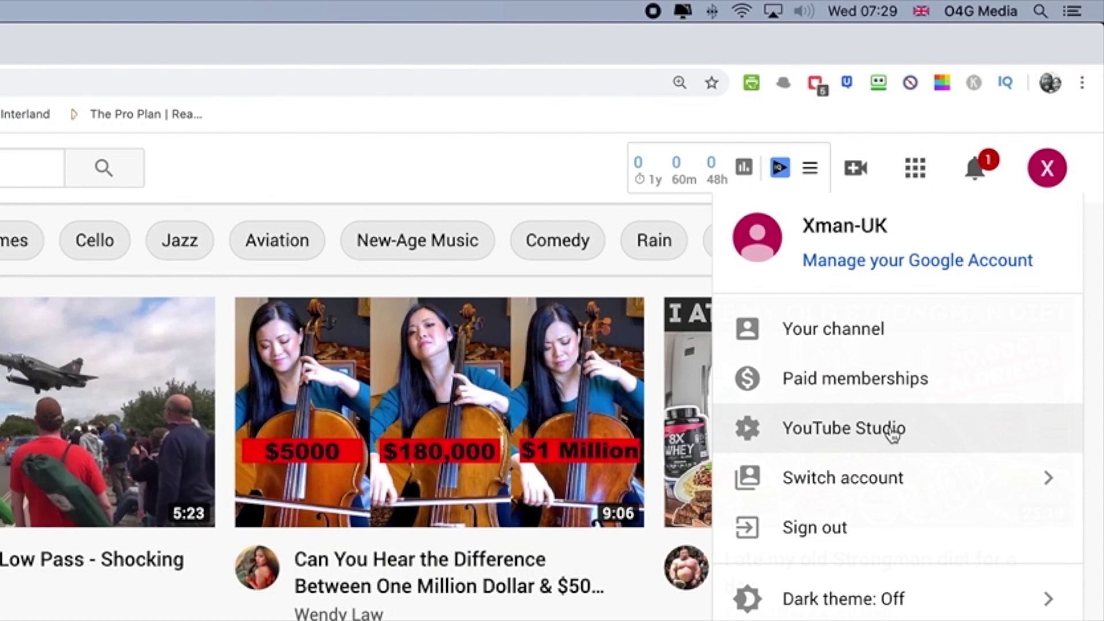
{"action": "left_click", "coordinate": [893, 433]}
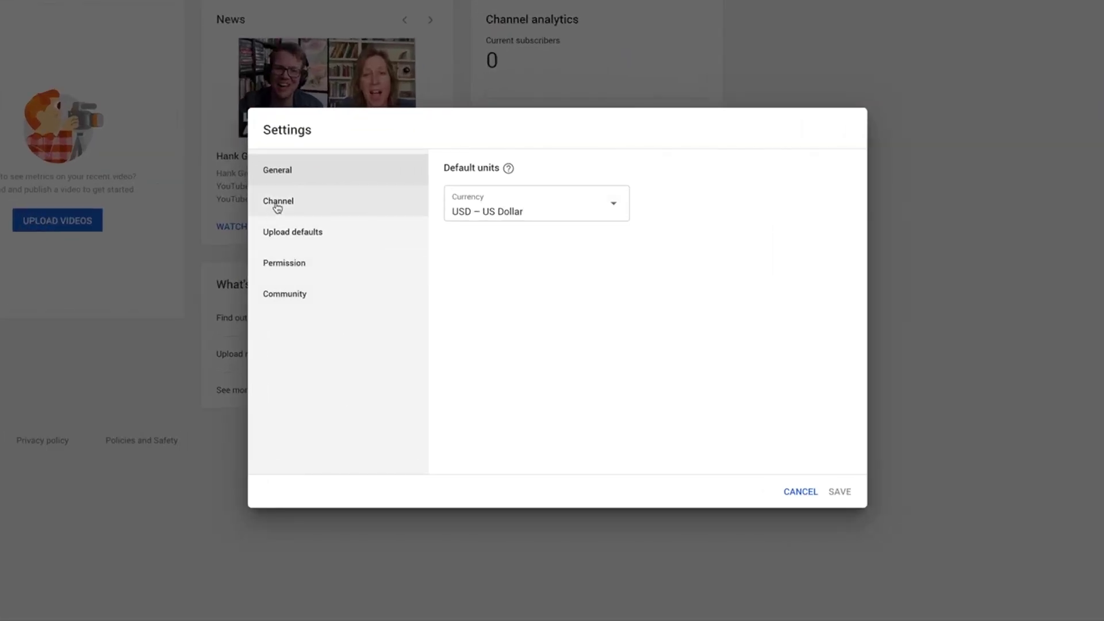
{"action": "left_click", "coordinate": [277, 206]}
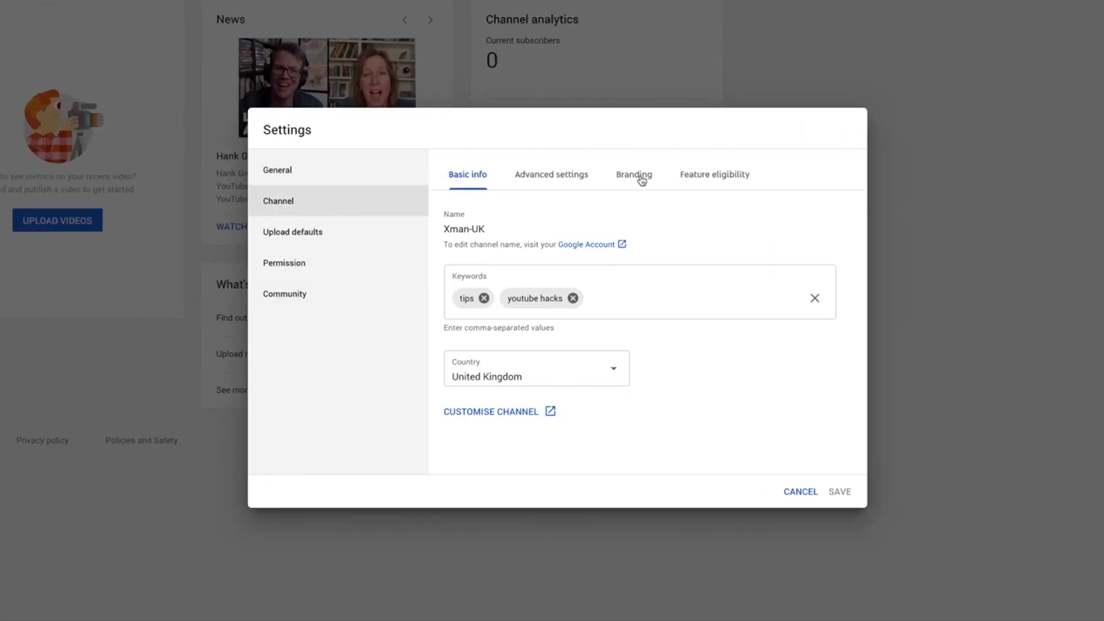
{"action": "left_click", "coordinate": [641, 179]}
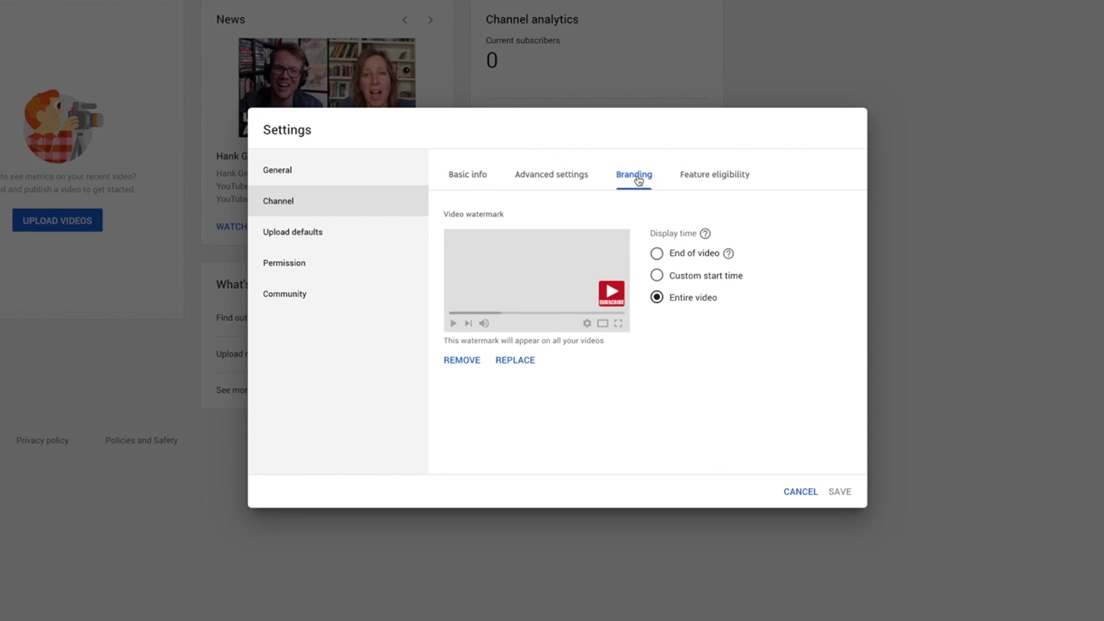